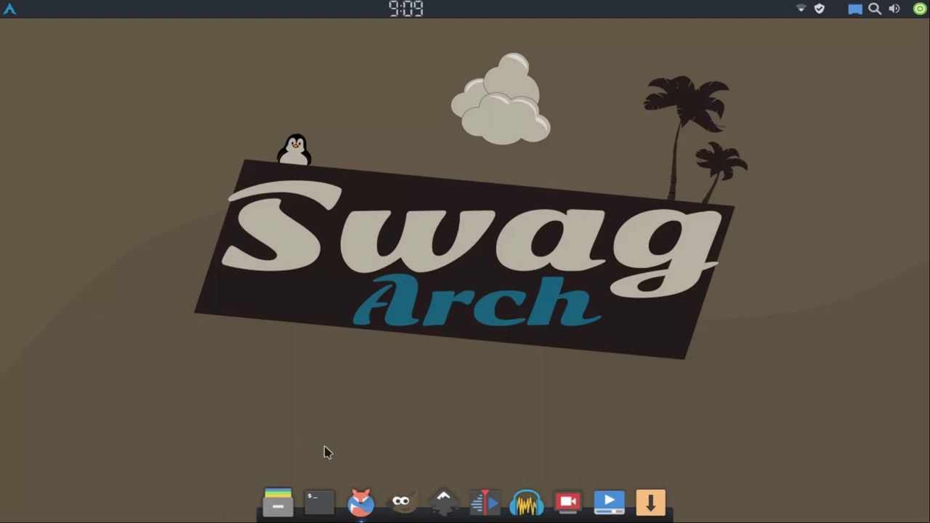
Bring up Firefox on the LibreShot 'Free Stock Images' tab
{"action": "left_click", "coordinate": [372, 500]}
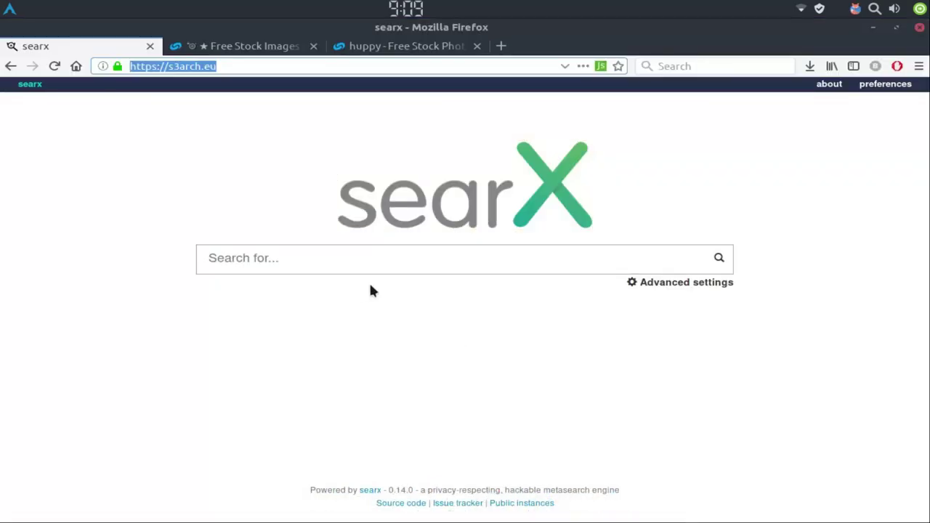
{"action": "left_click", "coordinate": [194, 52]}
{"action": "scroll", "coordinate": [254, 245], "scroll_direction": "up", "scroll_amount": 5}
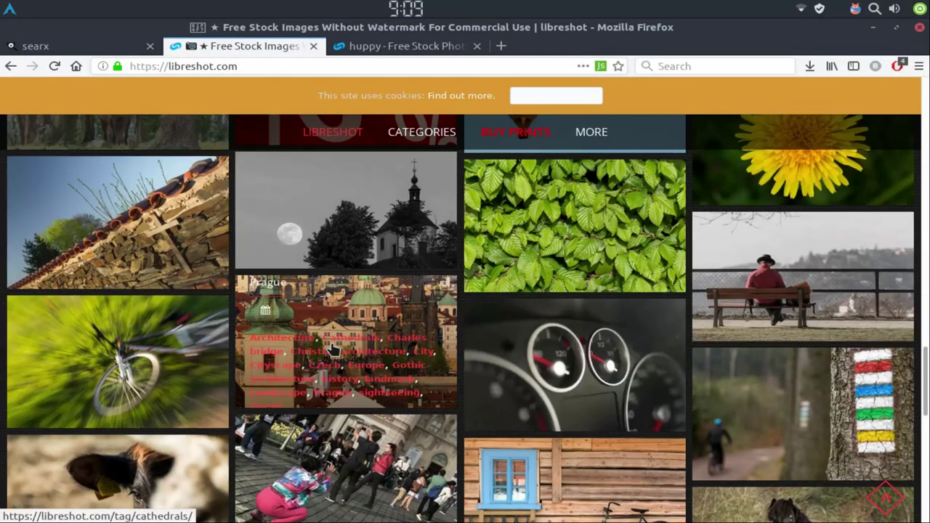
{"action": "scroll", "coordinate": [324, 336], "scroll_direction": "up", "scroll_amount": 5}
{"action": "scroll", "coordinate": [324, 336], "scroll_direction": "up", "scroll_amount": 5}
{"action": "scroll", "coordinate": [324, 340], "scroll_direction": "up", "scroll_amount": 5}
{"action": "scroll", "coordinate": [325, 341], "scroll_direction": "up", "scroll_amount": 5}
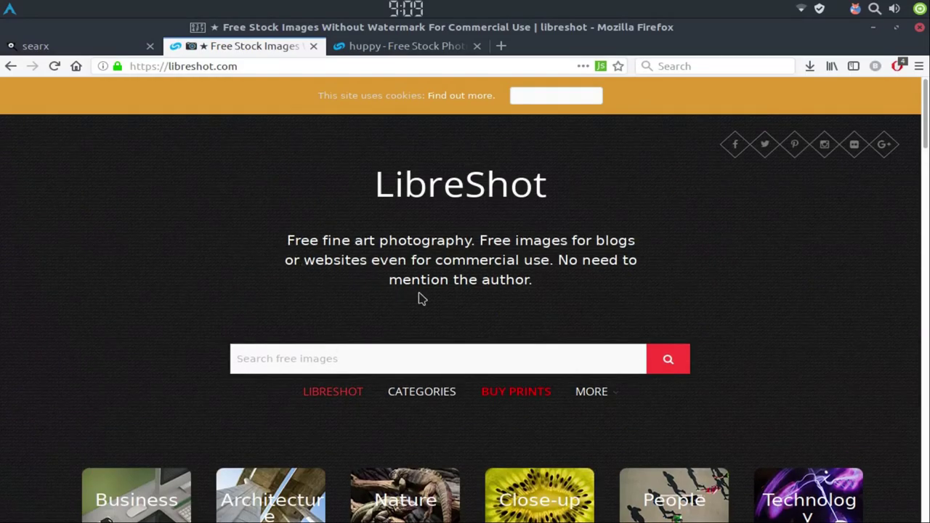
Scroll down through the LibreShot photo gallery and back up again
{"action": "scroll", "coordinate": [419, 298], "scroll_direction": "down", "scroll_amount": 3}
{"action": "scroll", "coordinate": [418, 319], "scroll_direction": "down", "scroll_amount": 2}
{"action": "scroll", "coordinate": [414, 349], "scroll_direction": "down", "scroll_amount": 3}
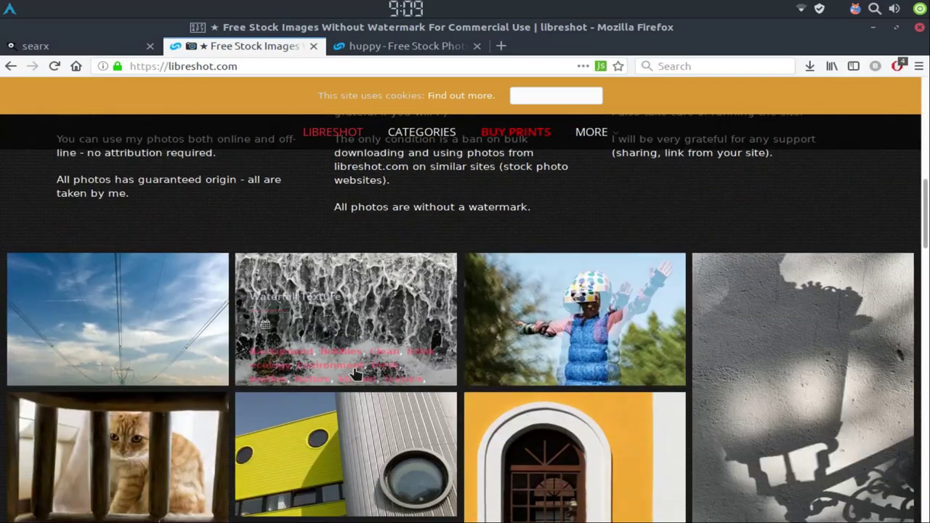
{"action": "scroll", "coordinate": [412, 383], "scroll_direction": "down", "scroll_amount": 3}
{"action": "scroll", "coordinate": [406, 392], "scroll_direction": "down", "scroll_amount": 2}
{"action": "scroll", "coordinate": [396, 403], "scroll_direction": "down", "scroll_amount": 3}
{"action": "scroll", "coordinate": [381, 410], "scroll_direction": "down", "scroll_amount": 3}
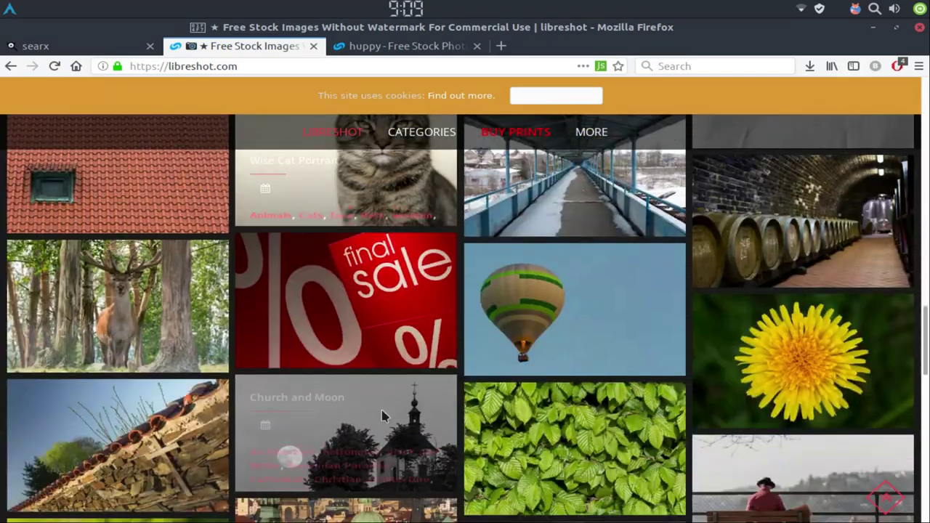
{"action": "scroll", "coordinate": [382, 413], "scroll_direction": "down", "scroll_amount": 2}
{"action": "scroll", "coordinate": [381, 412], "scroll_direction": "down", "scroll_amount": 3}
{"action": "scroll", "coordinate": [382, 414], "scroll_direction": "down", "scroll_amount": 2}
{"action": "scroll", "coordinate": [384, 414], "scroll_direction": "down", "scroll_amount": 2}
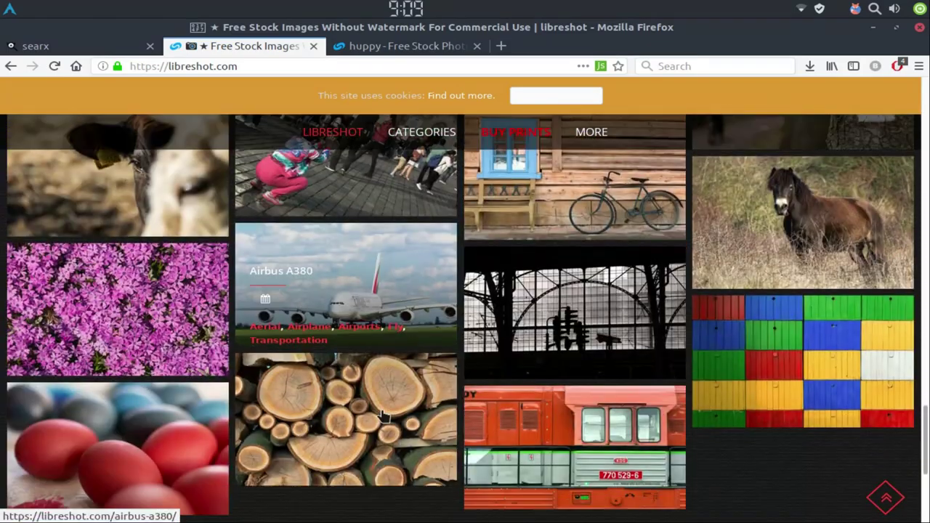
{"action": "scroll", "coordinate": [385, 416], "scroll_direction": "down", "scroll_amount": 1}
{"action": "scroll", "coordinate": [385, 416], "scroll_direction": "down", "scroll_amount": 2}
{"action": "scroll", "coordinate": [385, 415], "scroll_direction": "up", "scroll_amount": 3}
{"action": "scroll", "coordinate": [385, 415], "scroll_direction": "up", "scroll_amount": 5}
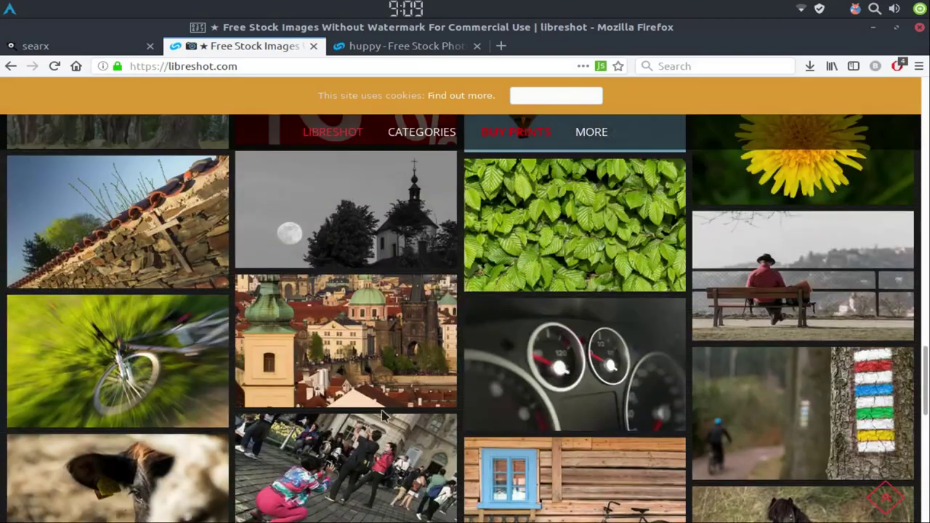
{"action": "scroll", "coordinate": [385, 416], "scroll_direction": "up", "scroll_amount": 5}
{"action": "scroll", "coordinate": [383, 416], "scroll_direction": "up", "scroll_amount": 5}
{"action": "scroll", "coordinate": [385, 407], "scroll_direction": "up", "scroll_amount": 5}
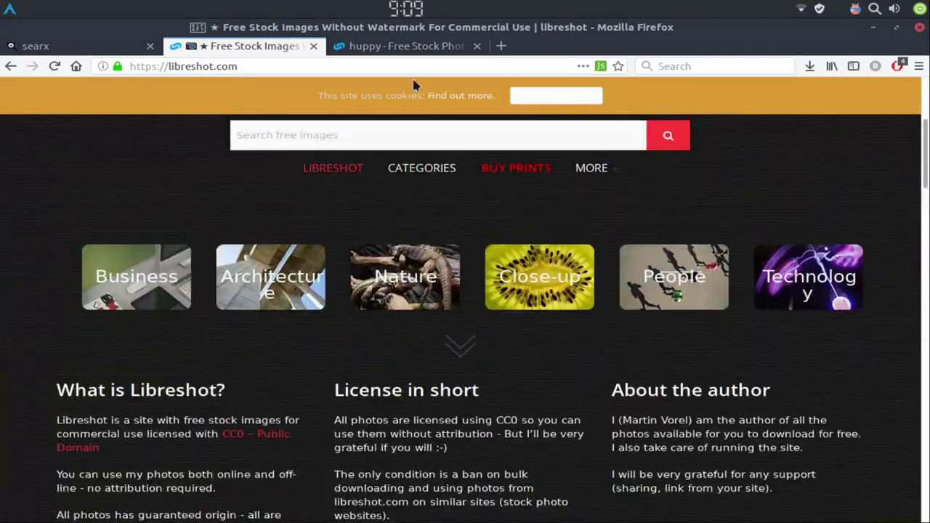
Navigate back to the LibreShot Mongolians photo page
{"action": "left_click", "coordinate": [411, 46]}
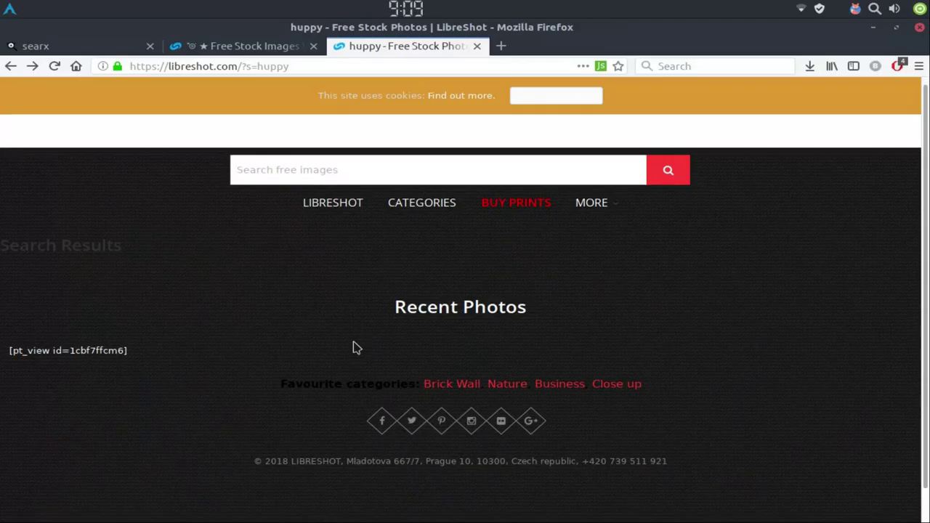
{"action": "left_click", "coordinate": [9, 67]}
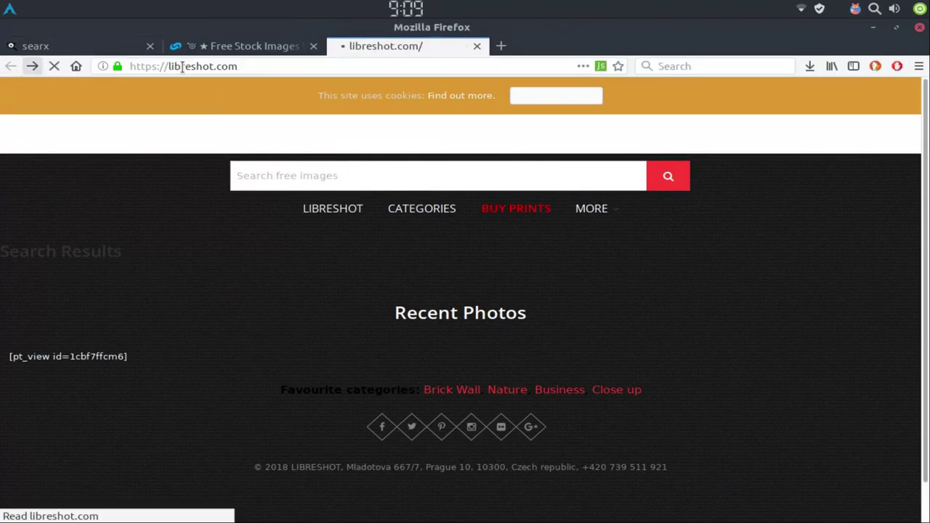
{"action": "left_click", "coordinate": [204, 54]}
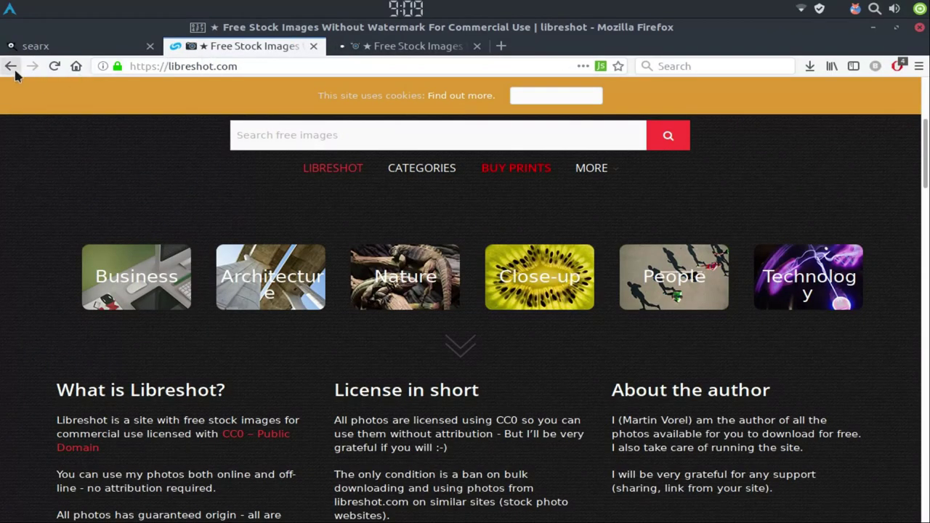
{"action": "left_click", "coordinate": [15, 69]}
Download the full-size Mongolians.jpg with Free Download, saving it as a file
{"action": "scroll", "coordinate": [361, 418], "scroll_direction": "down", "scroll_amount": 3}
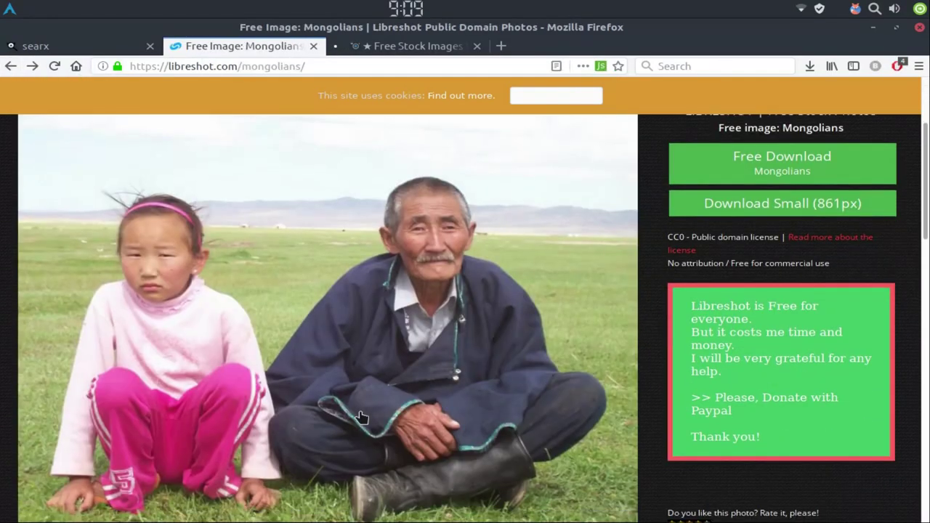
{"action": "scroll", "coordinate": [341, 378], "scroll_direction": "up", "scroll_amount": 1}
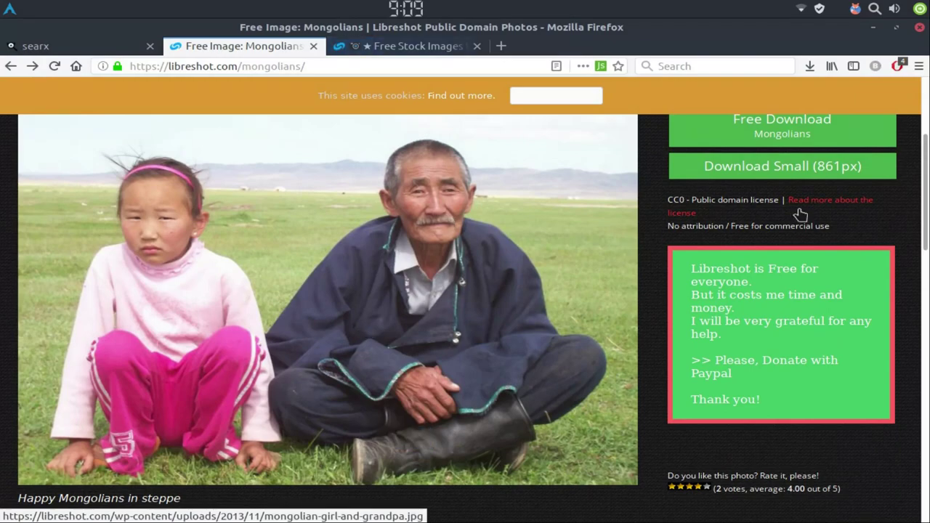
{"action": "scroll", "coordinate": [783, 188], "scroll_direction": "up", "scroll_amount": 1}
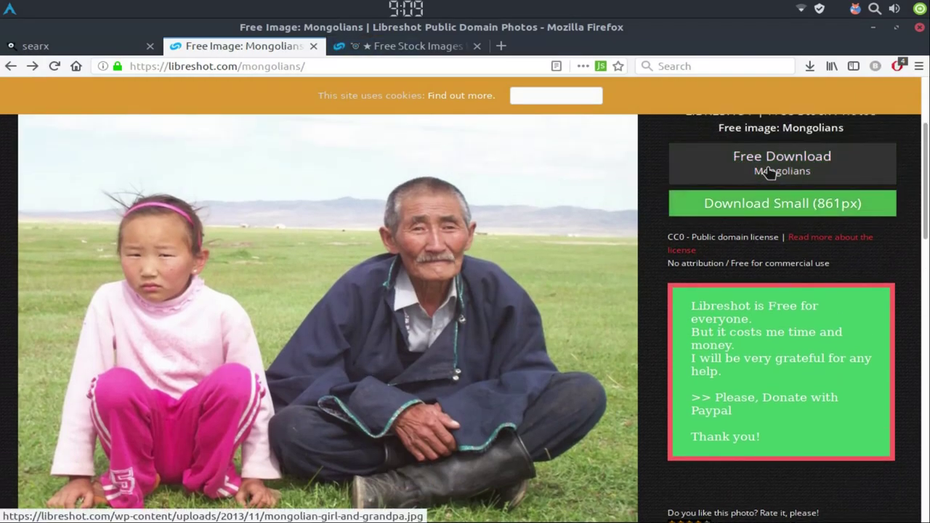
{"action": "left_click", "coordinate": [769, 173]}
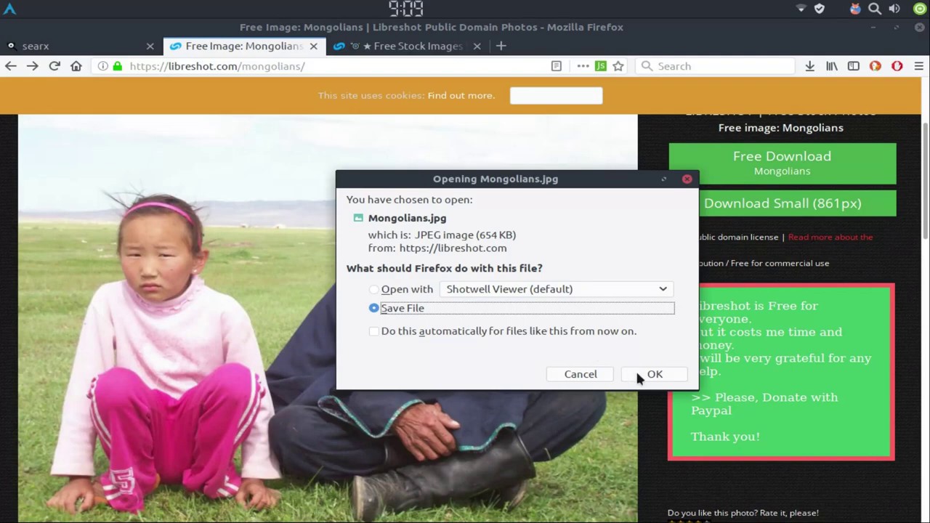
{"action": "left_click", "coordinate": [637, 374]}
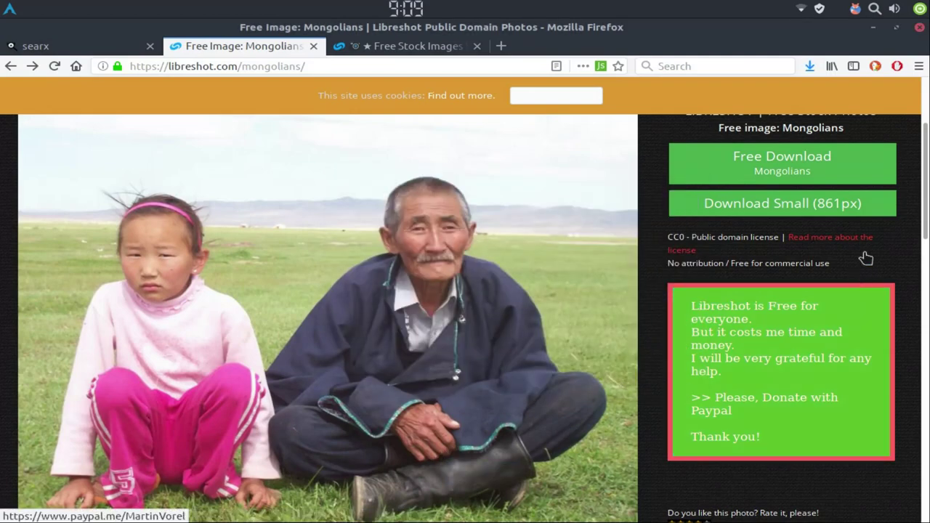
{"action": "mouse_move", "coordinate": [305, 517]}
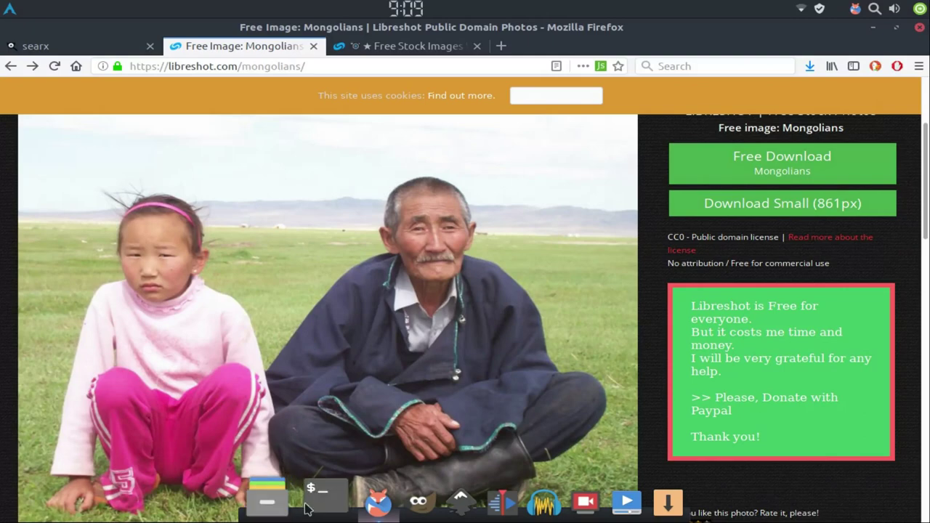
Run 'sudo pacman -S shotwell' in a terminal, entering the password and confirming with y
{"action": "left_click", "coordinate": [320, 494]}
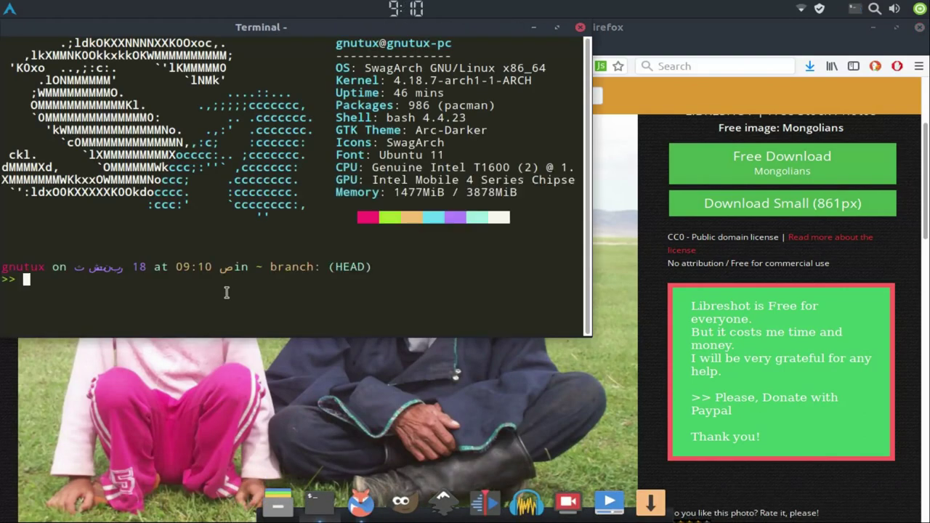
{"action": "type", "text": "sudo p"}
{"action": "type", "text": "acman "}
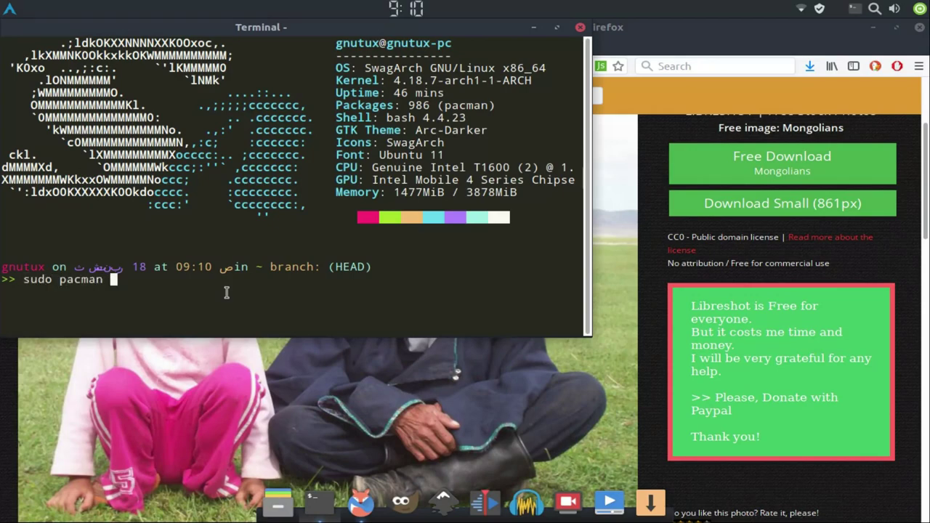
{"action": "type", "text": "-S "}
{"action": "type", "text": "sh"}
{"action": "type", "text": "at"}
{"action": "key", "text": "BackSpace"}
{"action": "key", "text": "BackSpace"}
{"action": "type", "text": "ot"}
{"action": "type", "text": "well"}
{"action": "key", "text": "Return"}
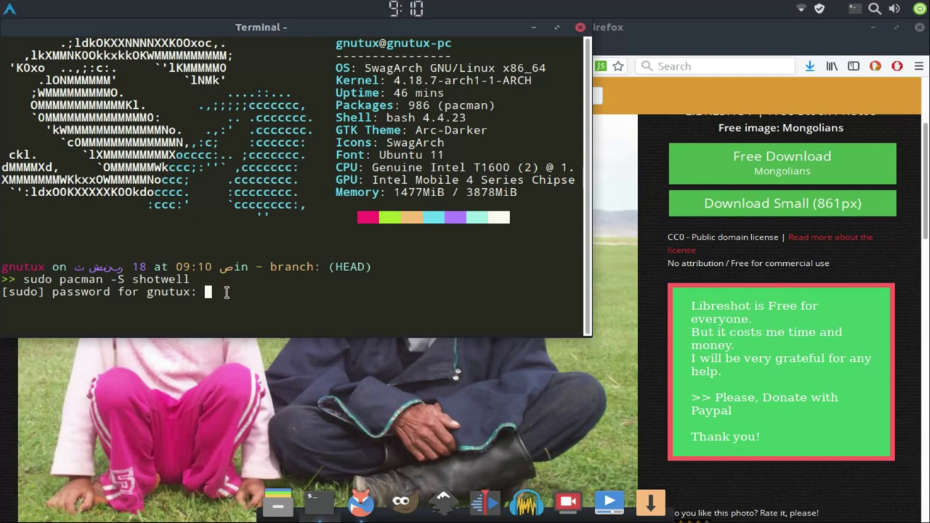
{"action": "key", "text": "Return"}
{"action": "type", "text": "y"}
{"action": "key", "text": "Return"}
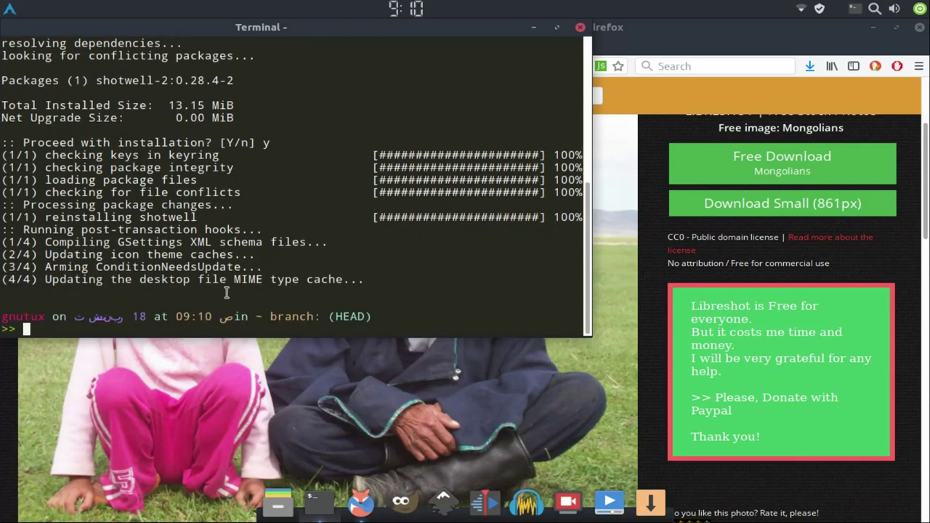
Type and erase sample apt and dnf shotwell install commands, then close the terminal
{"action": "type", "text": "s"}
{"action": "type", "text": "udo pacm"}
{"action": "key", "text": "BackSpace"}
{"action": "key", "text": "BackSpace"}
{"action": "key", "text": "BackSpace"}
{"action": "key", "text": "BackSpace"}
{"action": "type", "text": "apt ina"}
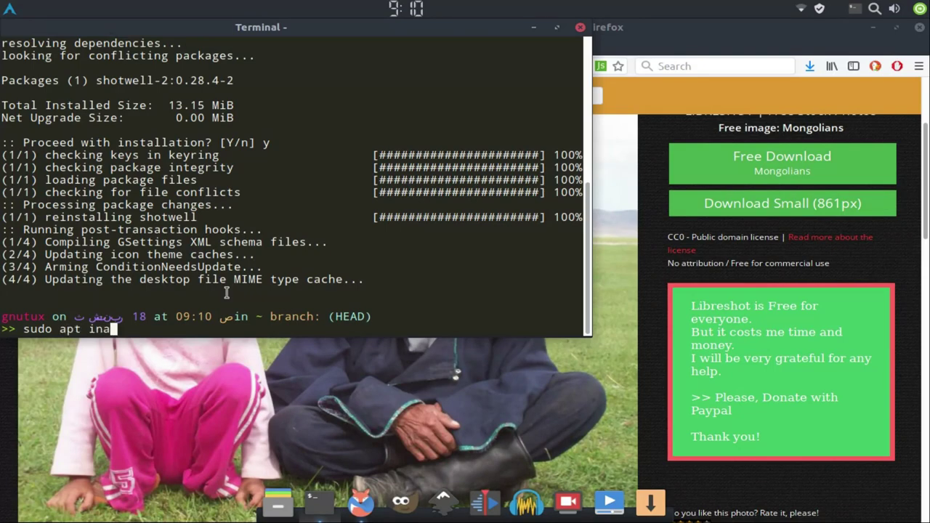
{"action": "type", "text": "stall "}
{"action": "type", "text": "shot"}
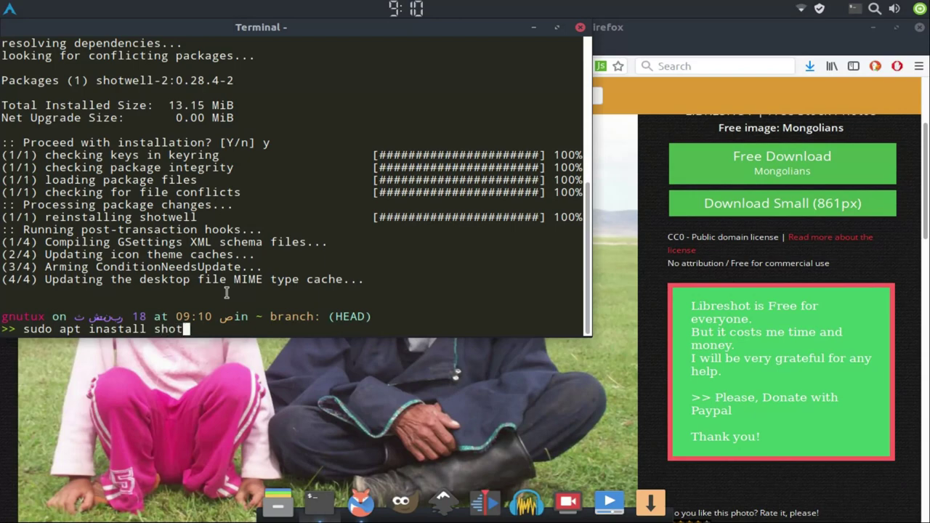
{"action": "type", "text": "well"}
{"action": "key", "text": "BackSpace"}
{"action": "key", "text": "BackSpace"}
{"action": "key", "text": "BackSpace"}
{"action": "key", "text": "BackSpace"}
{"action": "key", "text": "BackSpace"}
{"action": "key", "text": "BackSpace"}
{"action": "key", "text": "BackSpace"}
{"action": "key", "text": "BackSpace"}
{"action": "key", "text": "BackSpace"}
{"action": "key", "text": "BackSpace"}
{"action": "key", "text": "BackSpace"}
{"action": "key", "text": "BackSpace"}
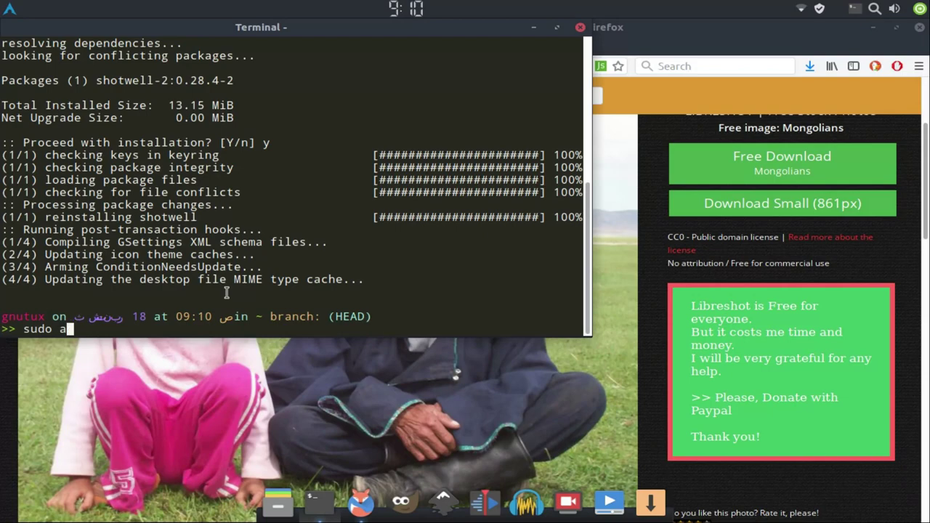
{"action": "key", "text": "BackSpace"}
{"action": "type", "text": "dnf"}
{"action": "type", "text": " install "}
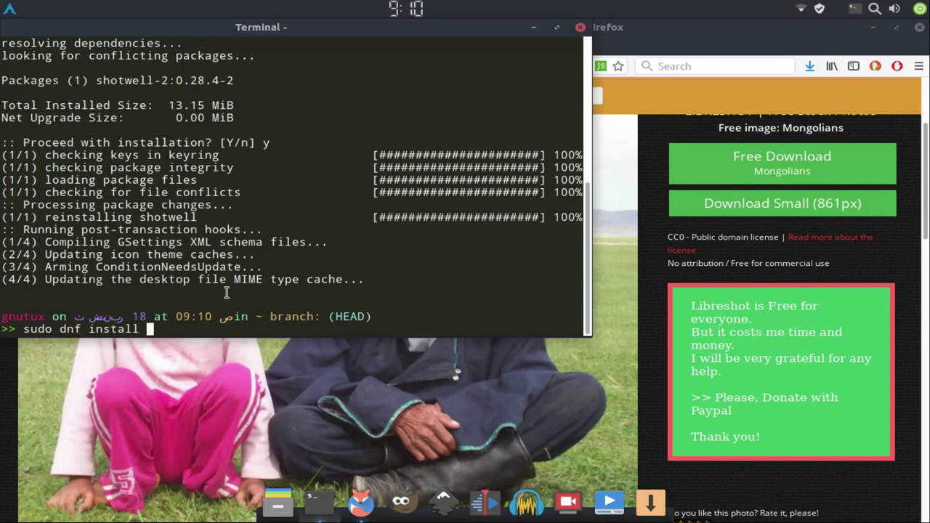
{"action": "type", "text": "shotwel"}
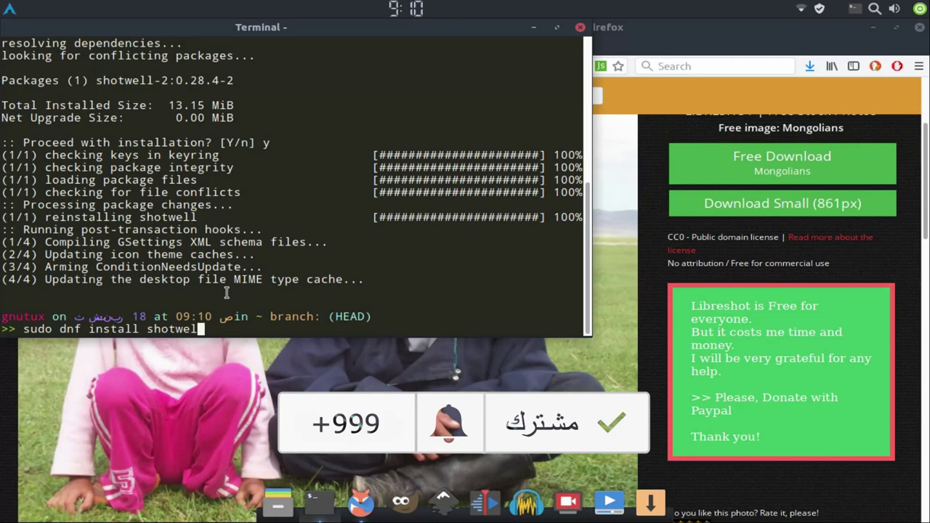
{"action": "type", "text": "l"}
{"action": "key", "text": "BackSpace"}
{"action": "key", "text": "BackSpace"}
{"action": "key", "text": "BackSpace"}
{"action": "key", "text": "BackSpace"}
{"action": "key", "text": "BackSpace"}
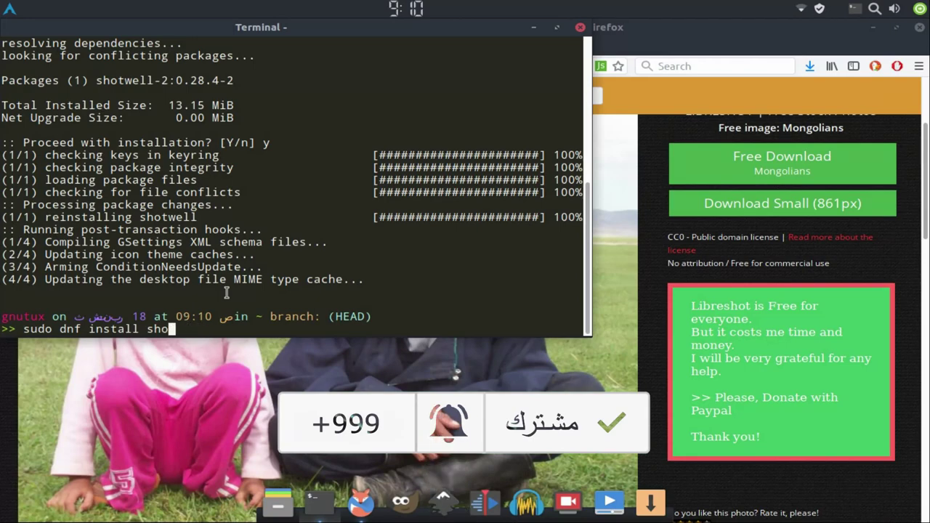
{"action": "key", "text": "BackSpace"}
{"action": "key", "text": "BackSpace"}
{"action": "key", "text": "BackSpace"}
{"action": "key", "text": "BackSpace"}
{"action": "key", "text": "BackSpace"}
{"action": "key", "text": "BackSpace"}
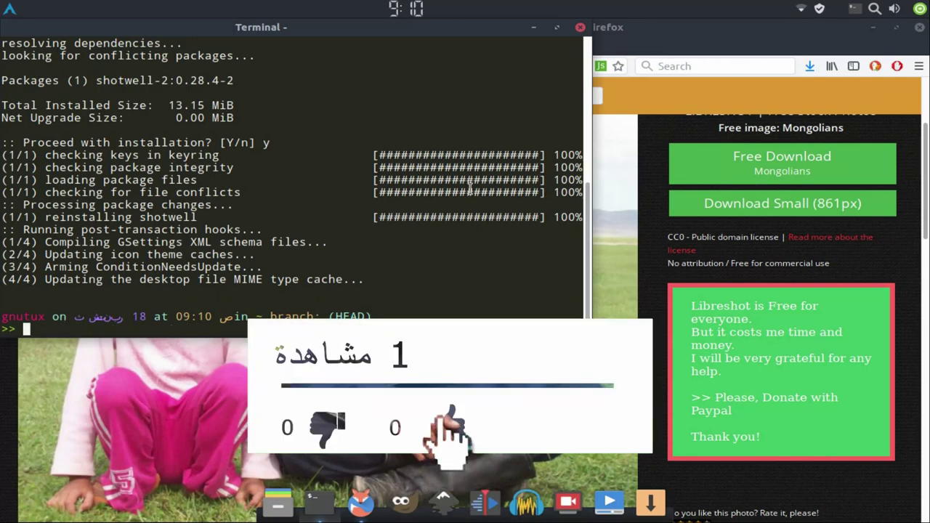
{"action": "left_click", "coordinate": [579, 27]}
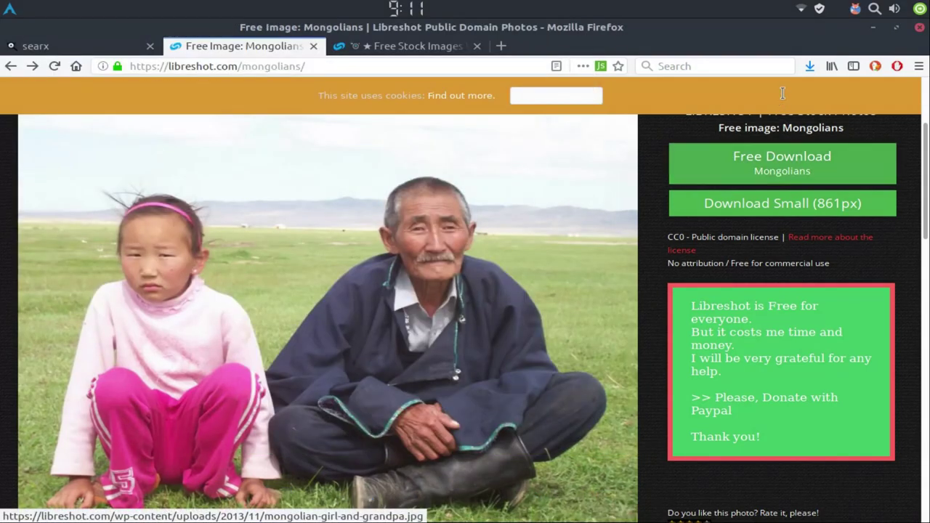
{"action": "left_click", "coordinate": [809, 66]}
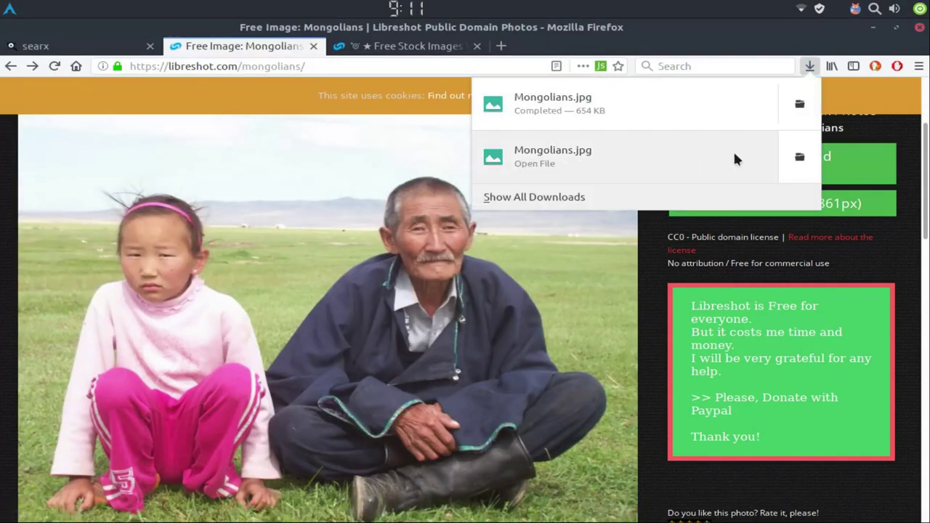
Open the Downloads folder and confirm Mongolians.jpg's Open With default is Shotwell Photo Viewer
{"action": "left_click", "coordinate": [799, 104]}
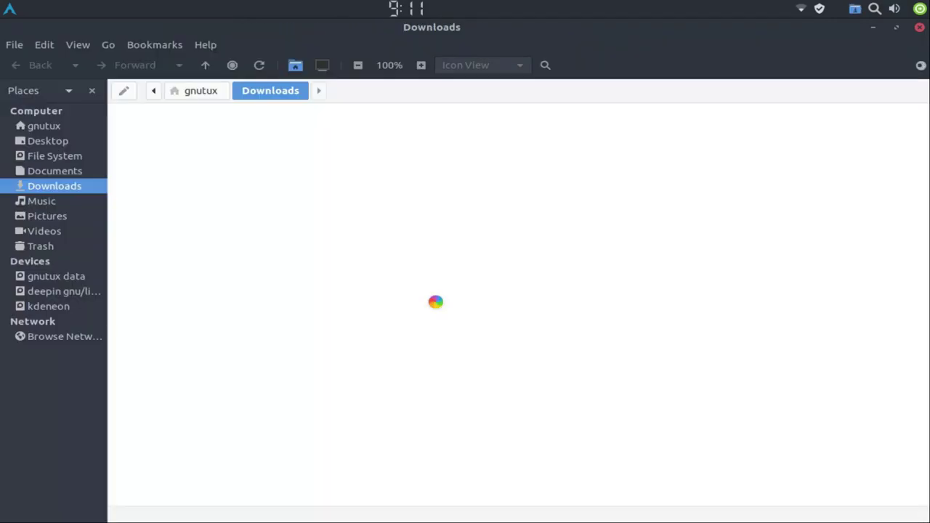
{"action": "right_click", "coordinate": [170, 135]}
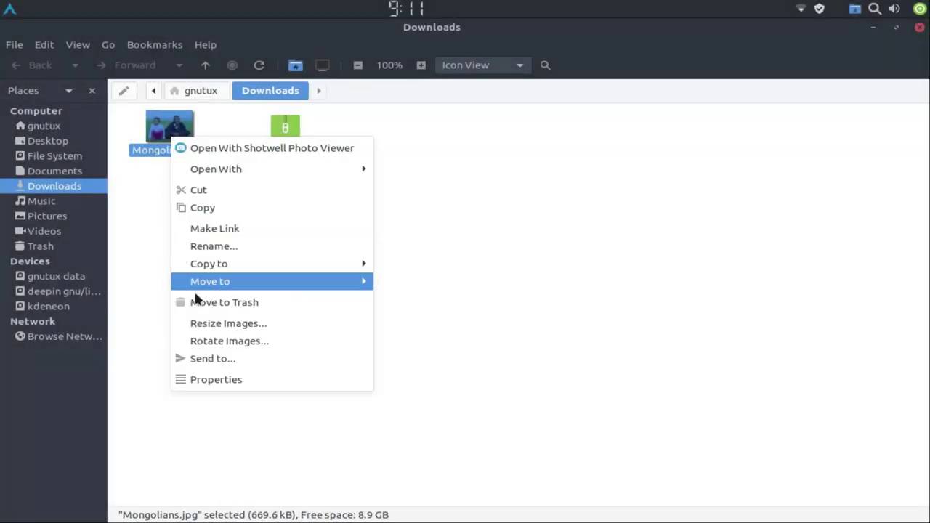
{"action": "left_click", "coordinate": [228, 384]}
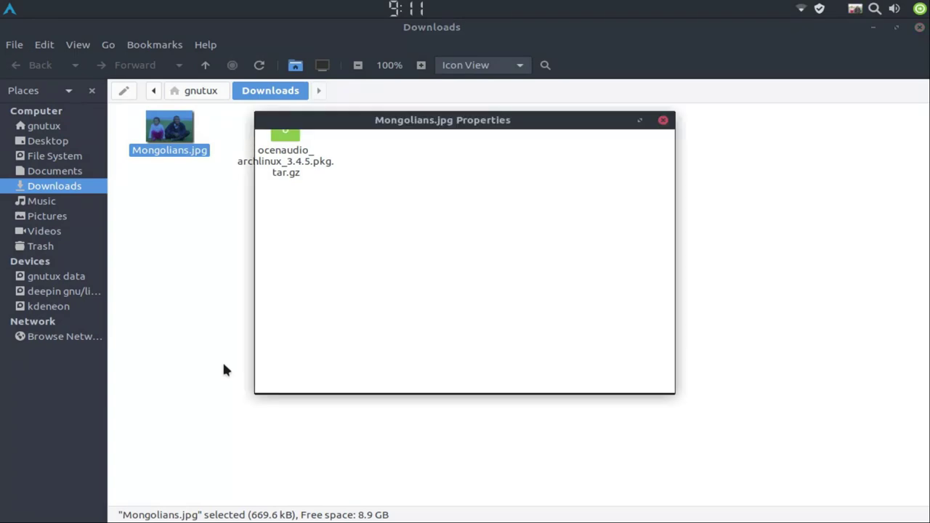
{"action": "left_click", "coordinate": [485, 149]}
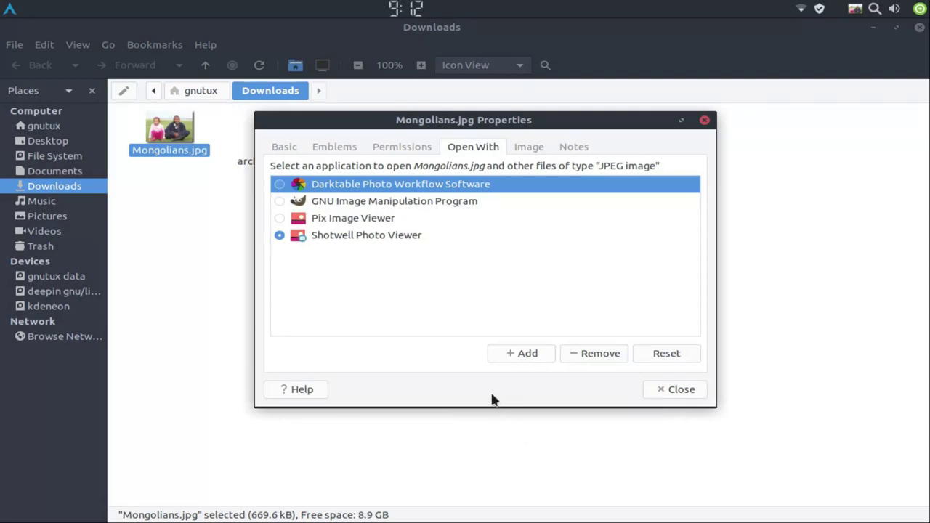
{"action": "left_click", "coordinate": [671, 390]}
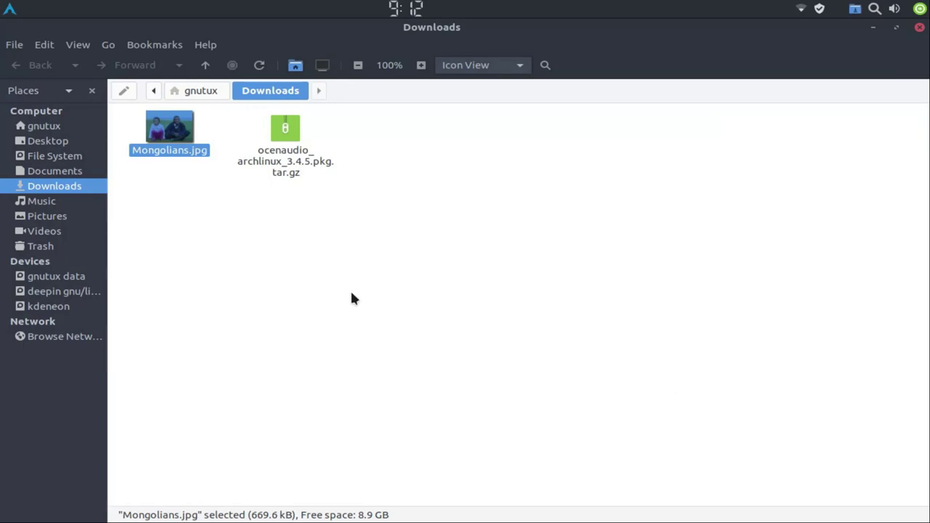
{"action": "right_click", "coordinate": [191, 141]}
Open Mongolians.jpg in Shotwell Photo Viewer and apply Enhance, undoing then reapplying it
{"action": "left_click", "coordinate": [227, 198]}
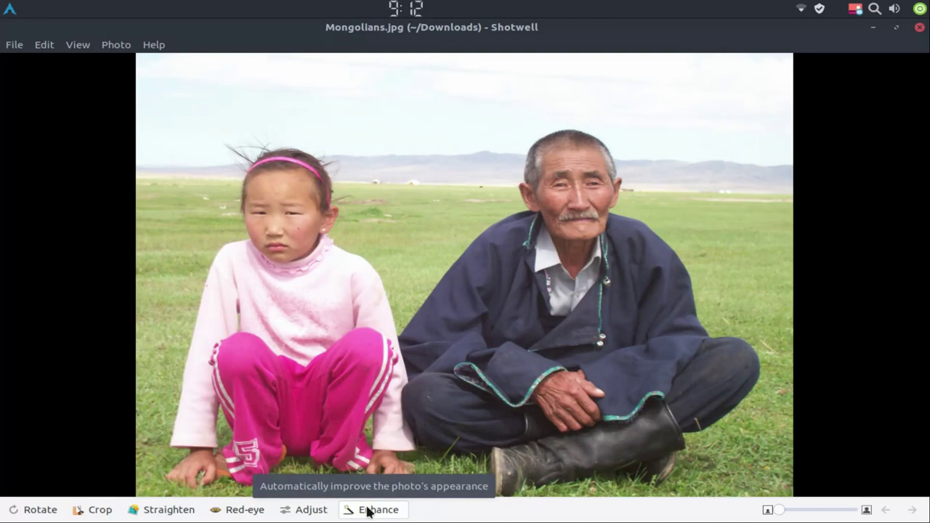
{"action": "left_click", "coordinate": [368, 510]}
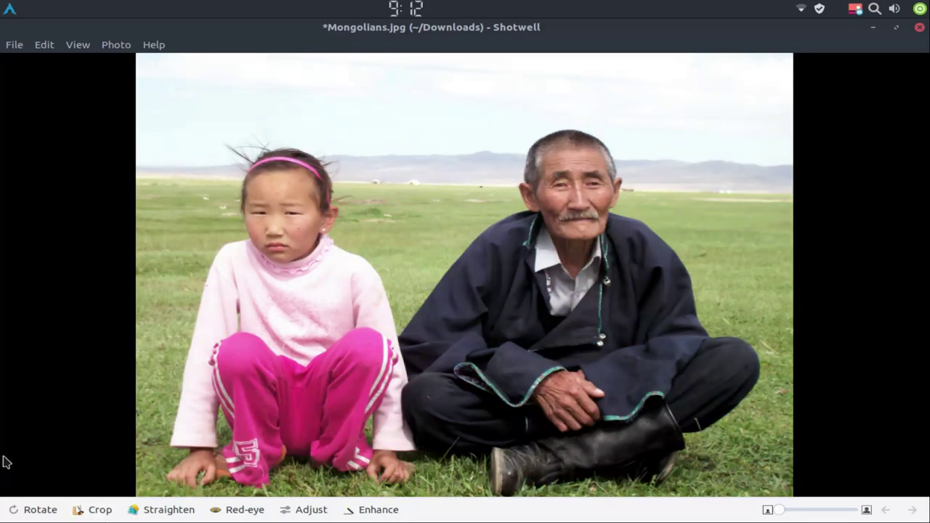
{"action": "key", "text": "ctrl+z"}
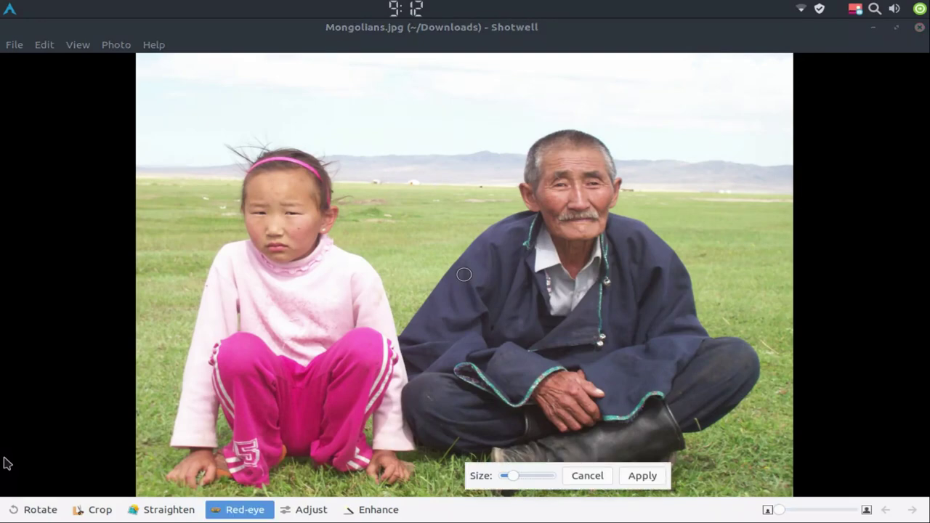
{"action": "key", "text": "Escape"}
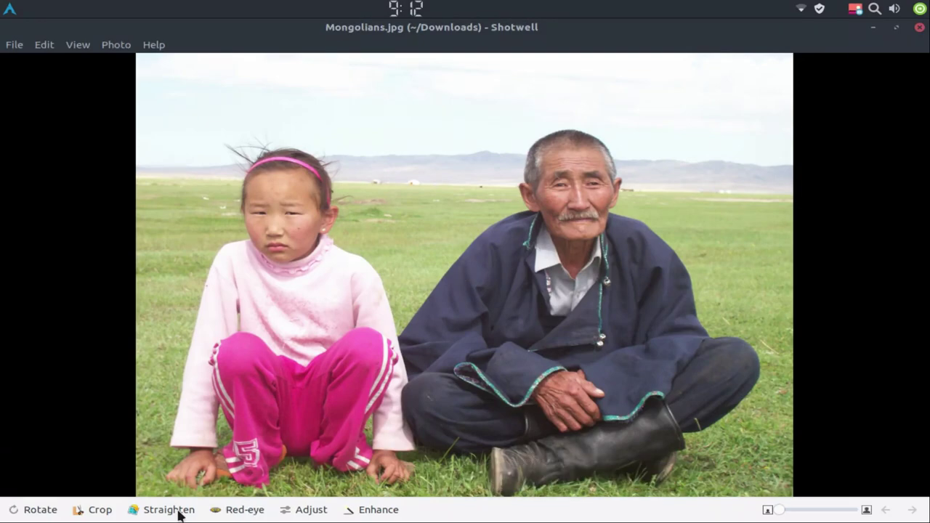
{"action": "left_click", "coordinate": [373, 509]}
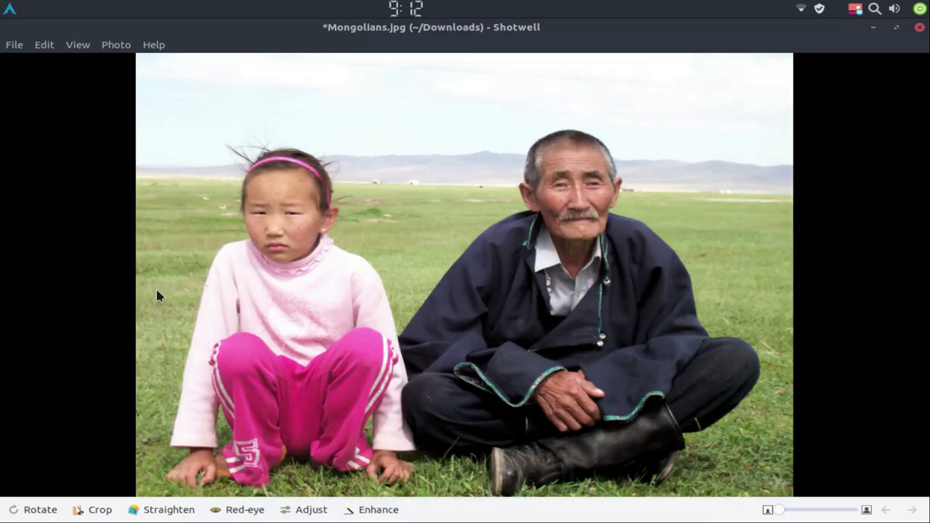
Set exposure -4, contrast 5, saturation 8, tint 3, temperature 1, shadows 4, highlights -11
{"action": "left_click", "coordinate": [304, 512]}
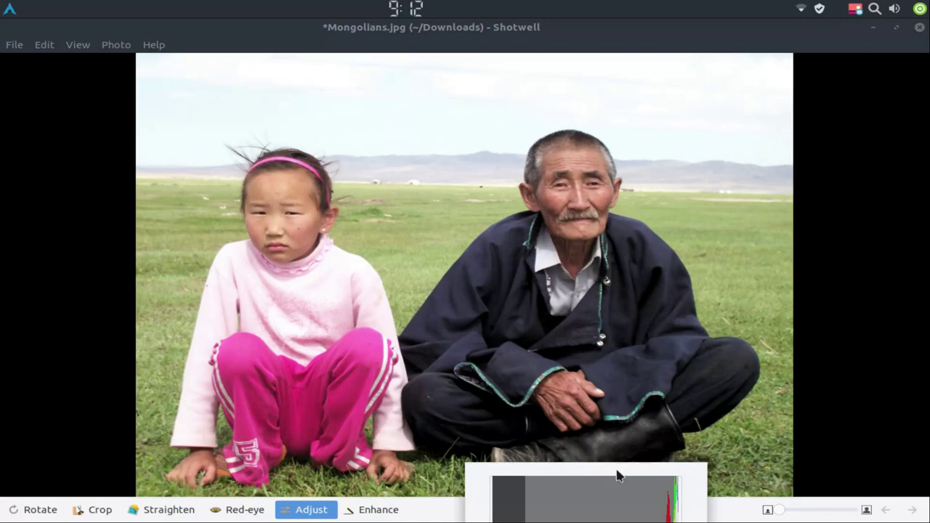
{"action": "left_click_drag", "start_coordinate": [617, 476], "coordinate": [826, 45]}
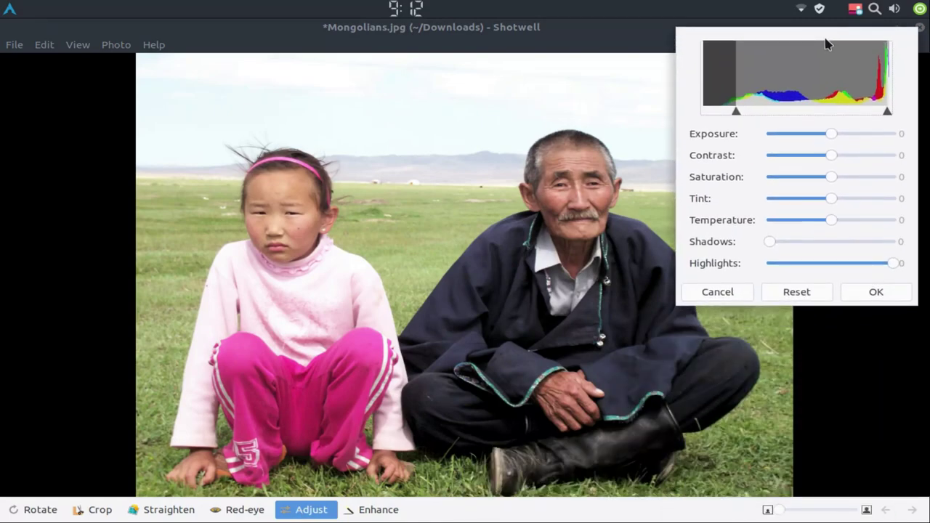
{"action": "mouse_move", "coordinate": [831, 133]}
{"action": "left_mouse_down"}
{"action": "mouse_move", "coordinate": [851, 134]}
{"action": "mouse_move", "coordinate": [837, 155]}
{"action": "mouse_move", "coordinate": [851, 135]}
{"action": "mouse_move", "coordinate": [840, 134]}
{"action": "left_mouse_up"}
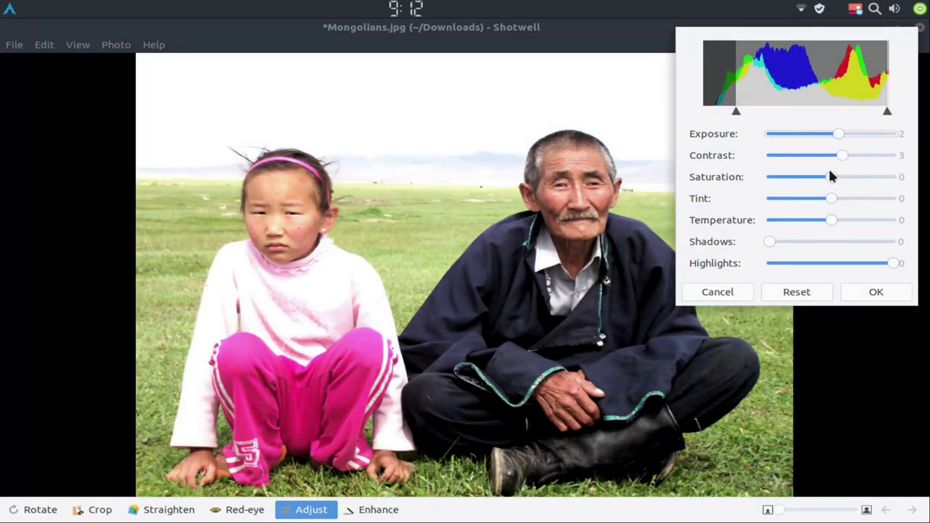
{"action": "mouse_move", "coordinate": [829, 176]}
{"action": "left_mouse_down"}
{"action": "mouse_move", "coordinate": [867, 178]}
{"action": "mouse_move", "coordinate": [853, 183]}
{"action": "left_mouse_up"}
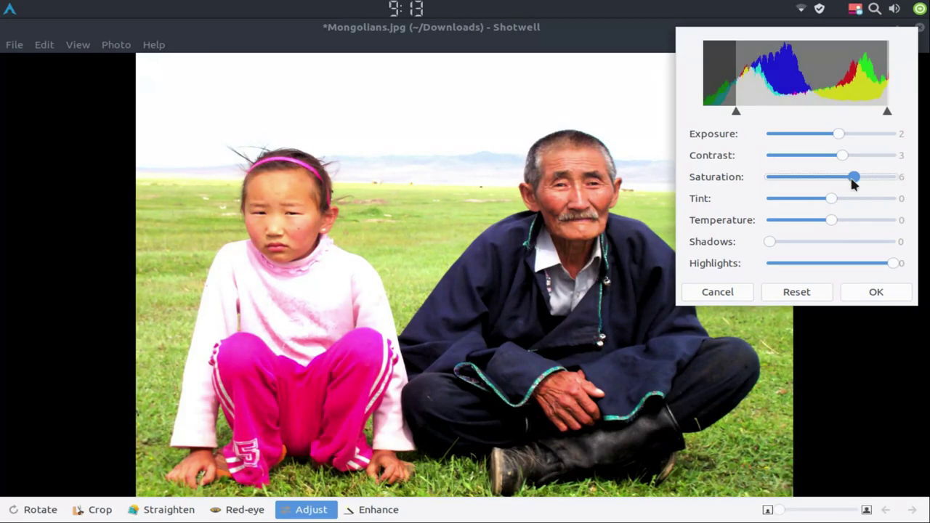
{"action": "mouse_move", "coordinate": [837, 133]}
{"action": "left_mouse_down"}
{"action": "mouse_move", "coordinate": [810, 140]}
{"action": "mouse_move", "coordinate": [847, 154]}
{"action": "mouse_move", "coordinate": [861, 176]}
{"action": "mouse_move", "coordinate": [839, 198]}
{"action": "mouse_move", "coordinate": [847, 198]}
{"action": "mouse_move", "coordinate": [839, 198]}
{"action": "mouse_move", "coordinate": [840, 220]}
{"action": "mouse_move", "coordinate": [822, 225]}
{"action": "left_mouse_up"}
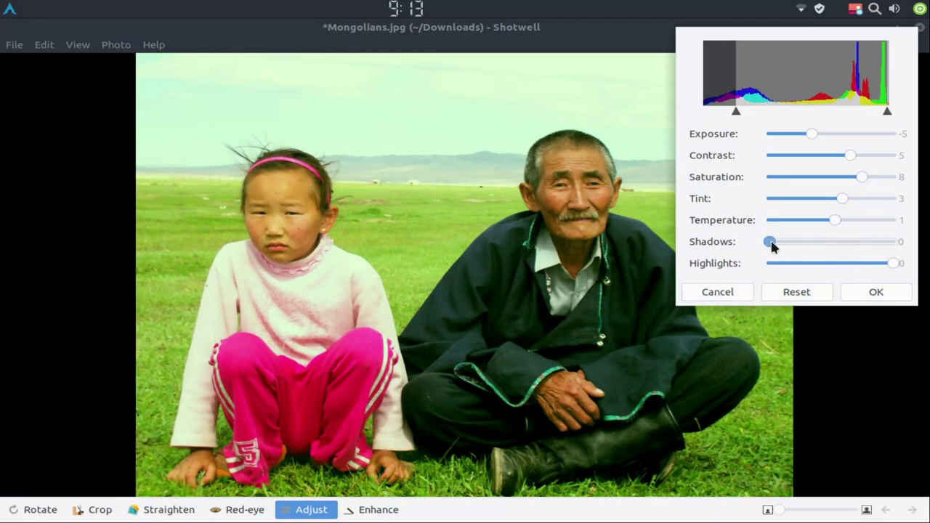
{"action": "left_click_drag", "start_coordinate": [770, 242], "coordinate": [788, 242]}
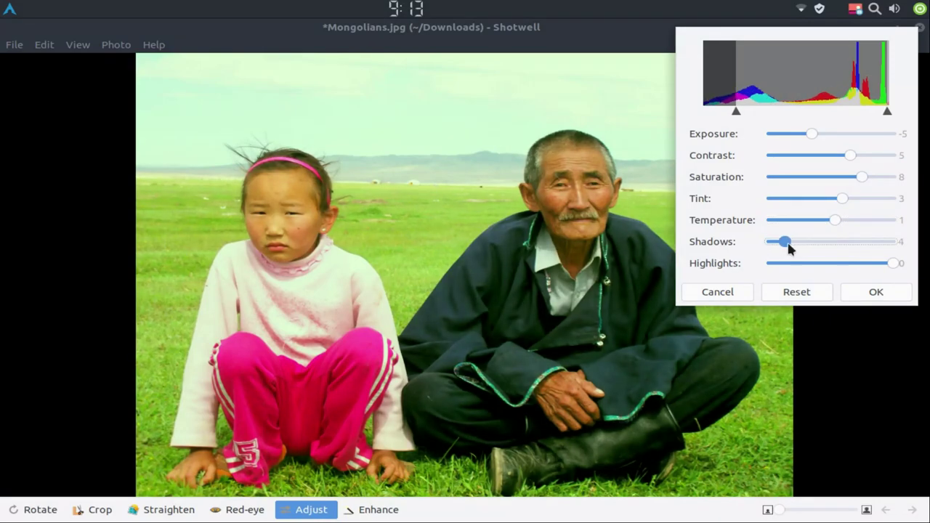
{"action": "left_click_drag", "start_coordinate": [887, 264], "coordinate": [848, 266]}
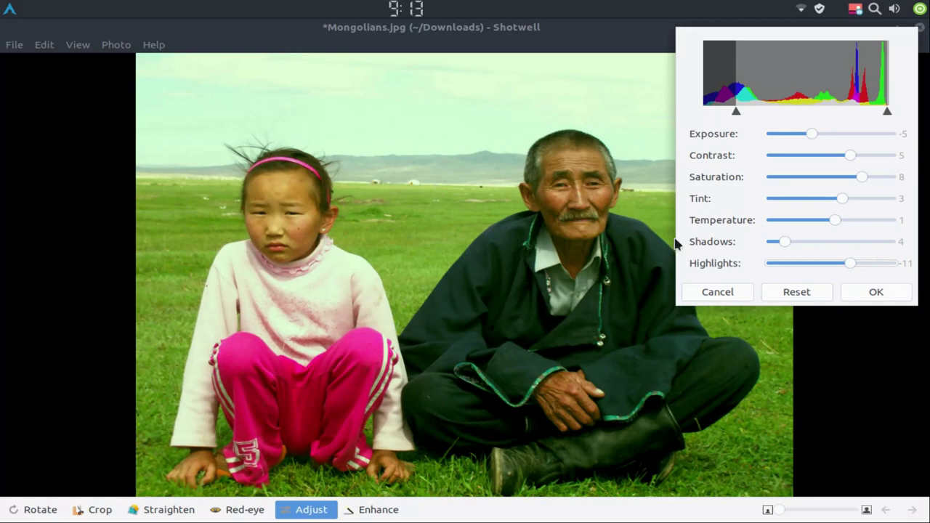
{"action": "mouse_move", "coordinate": [782, 241]}
{"action": "left_mouse_down"}
{"action": "mouse_move", "coordinate": [791, 243]}
{"action": "mouse_move", "coordinate": [782, 251]}
{"action": "left_mouse_up"}
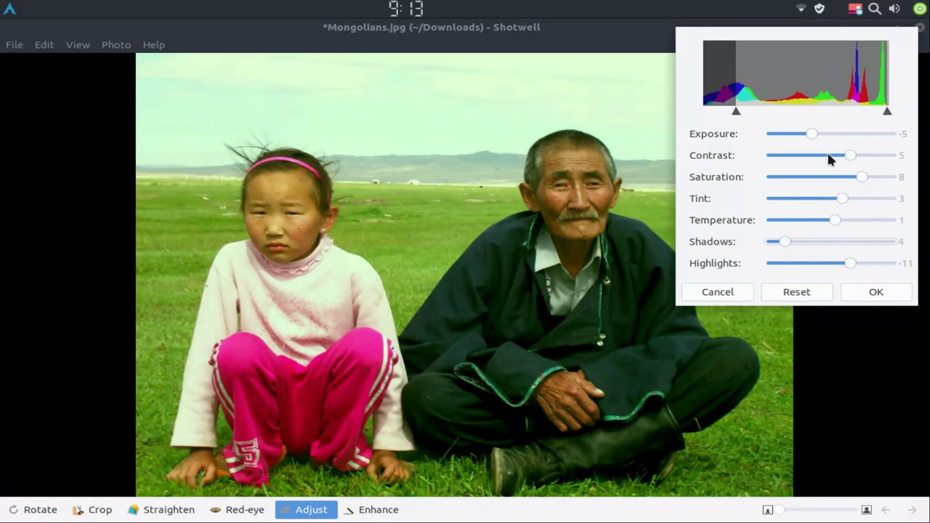
{"action": "mouse_move", "coordinate": [813, 133]}
{"action": "left_mouse_down"}
{"action": "mouse_move", "coordinate": [804, 145]}
{"action": "mouse_move", "coordinate": [816, 145]}
{"action": "left_mouse_up"}
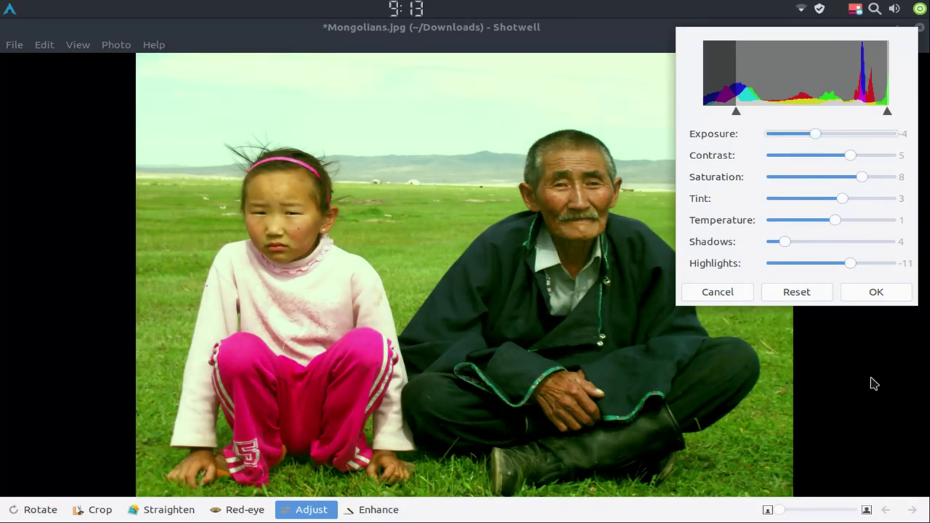
Apply the adjustments and Save As with default export options under the name Mongolians+.jpg
{"action": "left_click", "coordinate": [874, 292]}
{"action": "left_click", "coordinate": [17, 46]}
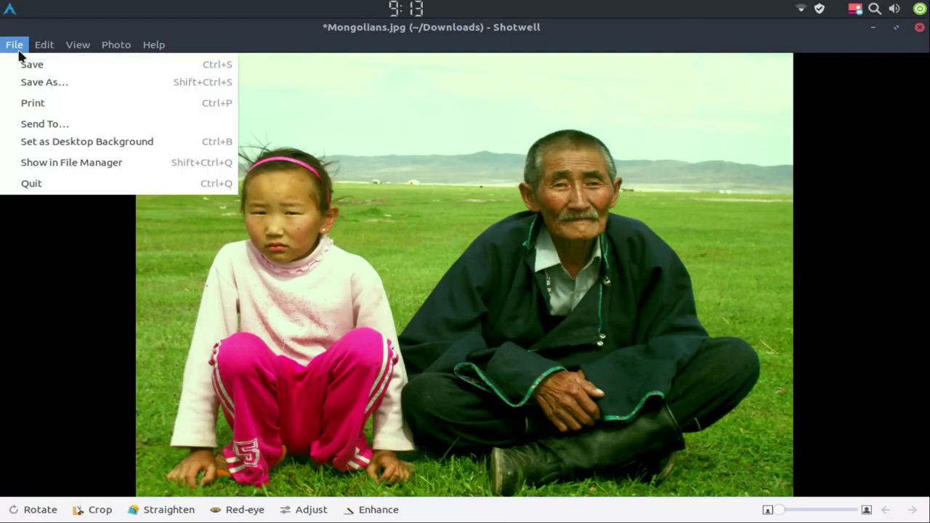
{"action": "left_click", "coordinate": [49, 84]}
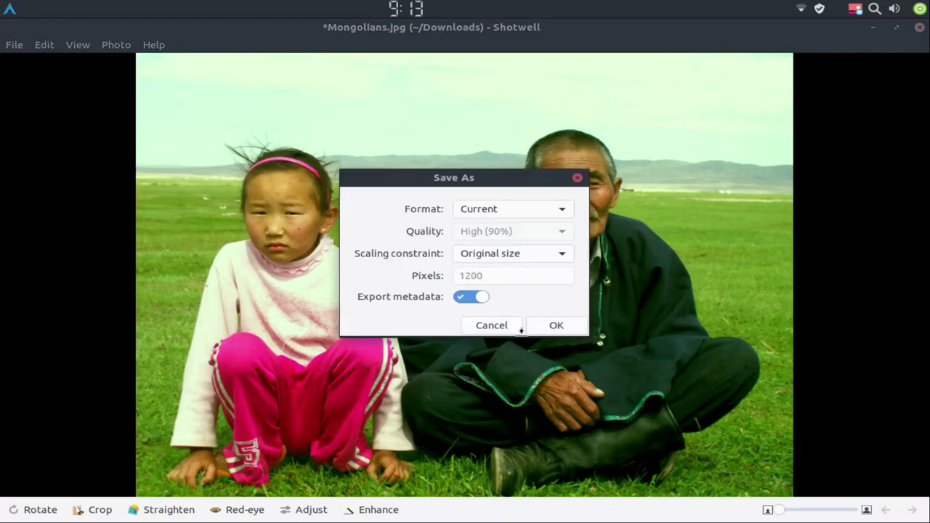
{"action": "left_click", "coordinate": [555, 327]}
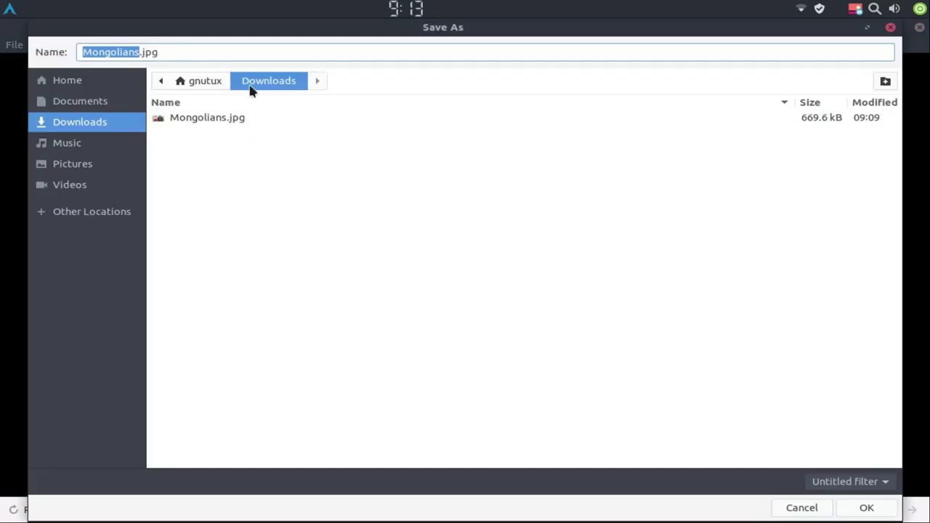
{"action": "left_click", "coordinate": [141, 55]}
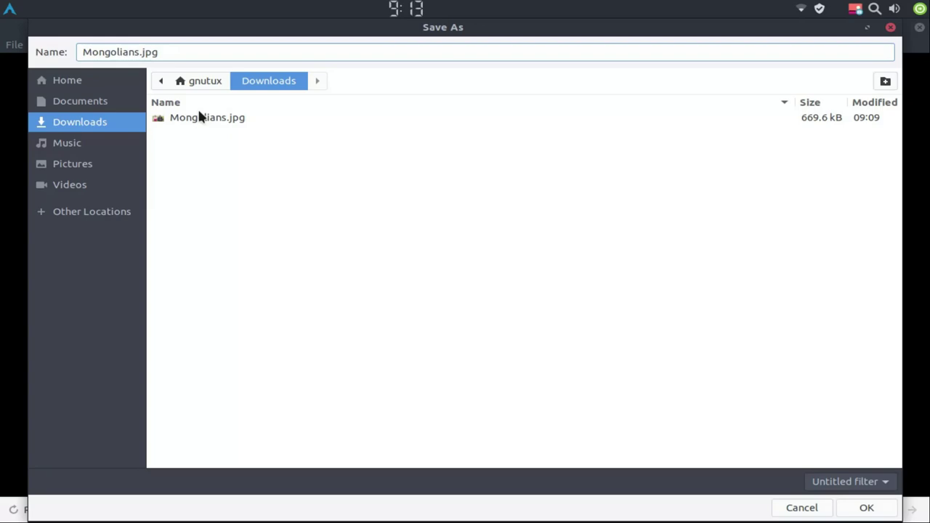
{"action": "type", "text": "+"}
{"action": "left_click", "coordinate": [861, 514]}
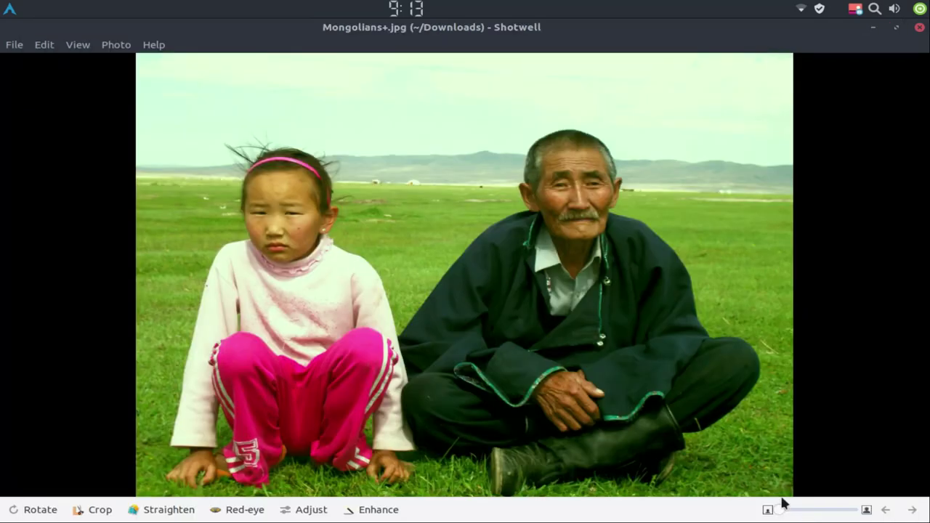
Snap Mongolians+.jpg to the right half, open the original beside it, then close the edited copy
{"action": "left_click_drag", "start_coordinate": [508, 37], "coordinate": [922, 150]}
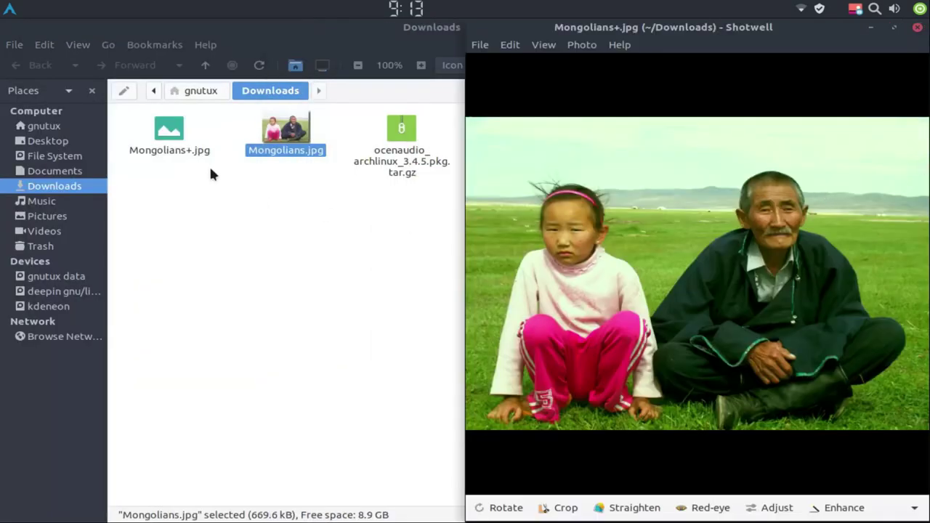
{"action": "left_click", "coordinate": [291, 136]}
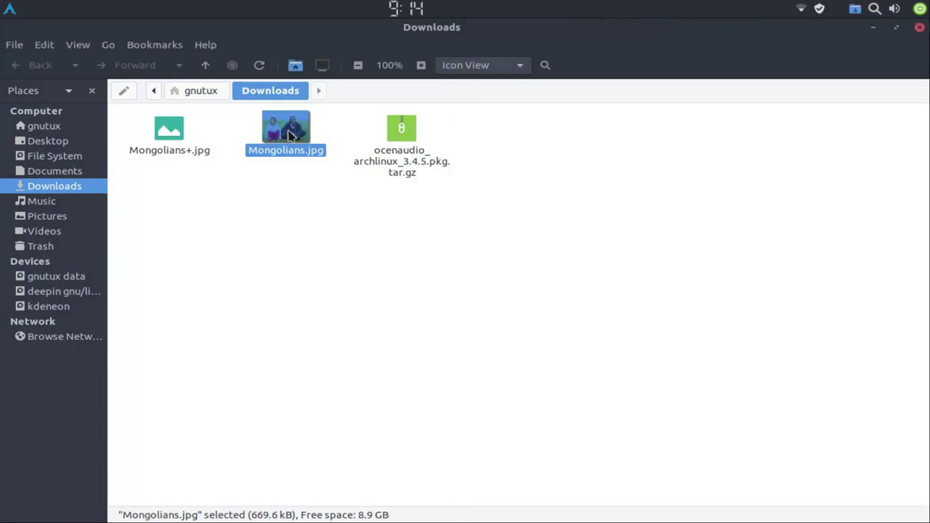
{"action": "double_click", "coordinate": [289, 135]}
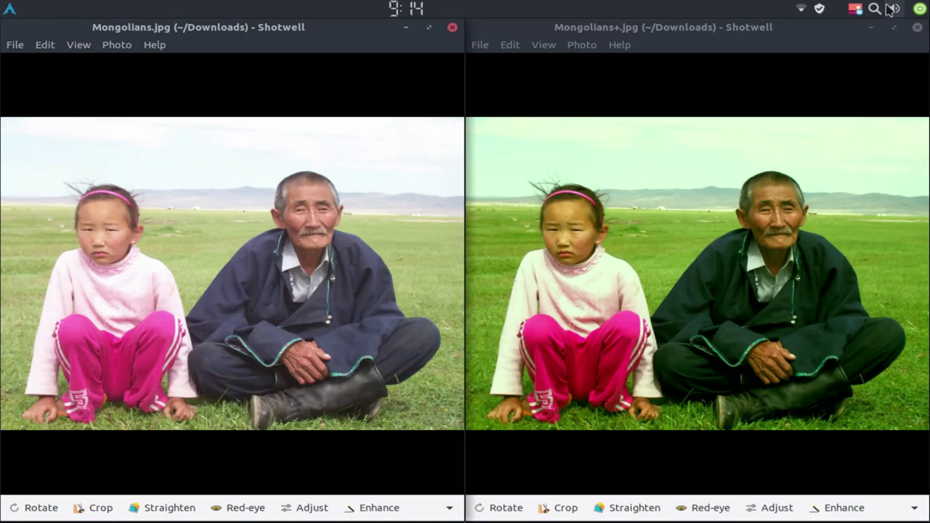
{"action": "left_click", "coordinate": [871, 27]}
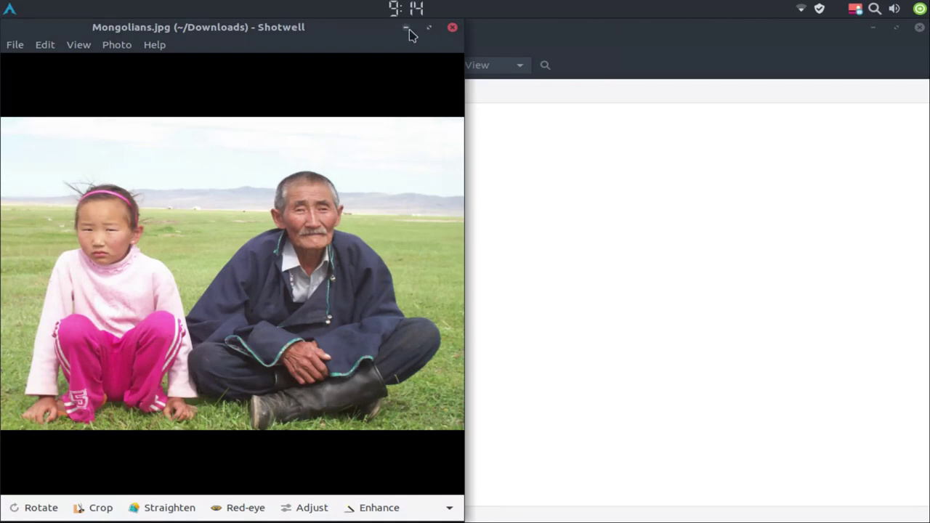